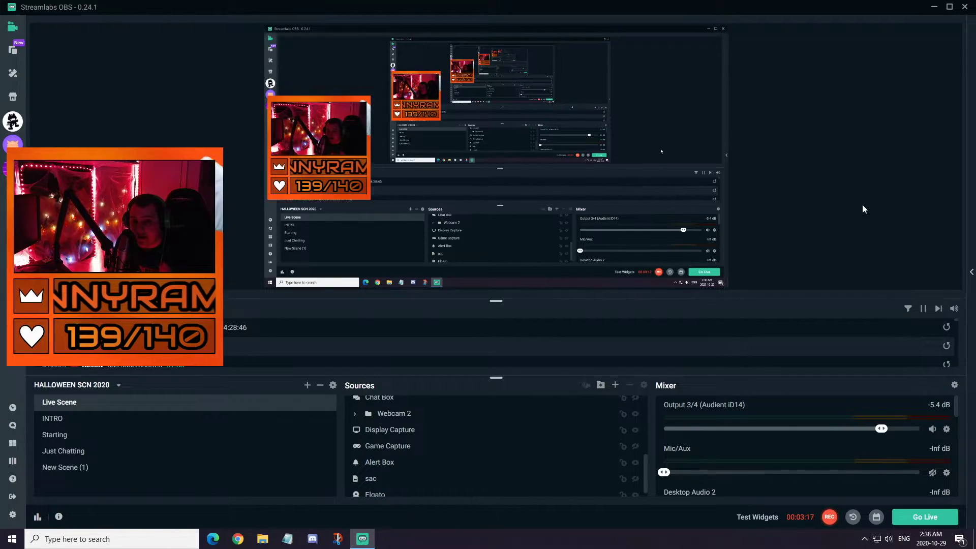
Step: Restore the Streamlabs window, open the YouTube Go Live form and review the stream title
left_click(934, 7)
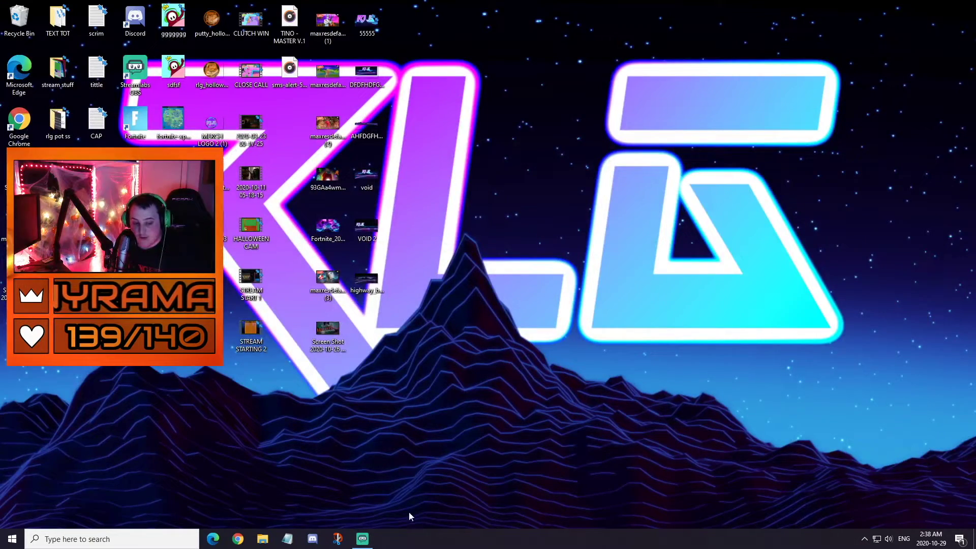
left_click(367, 542)
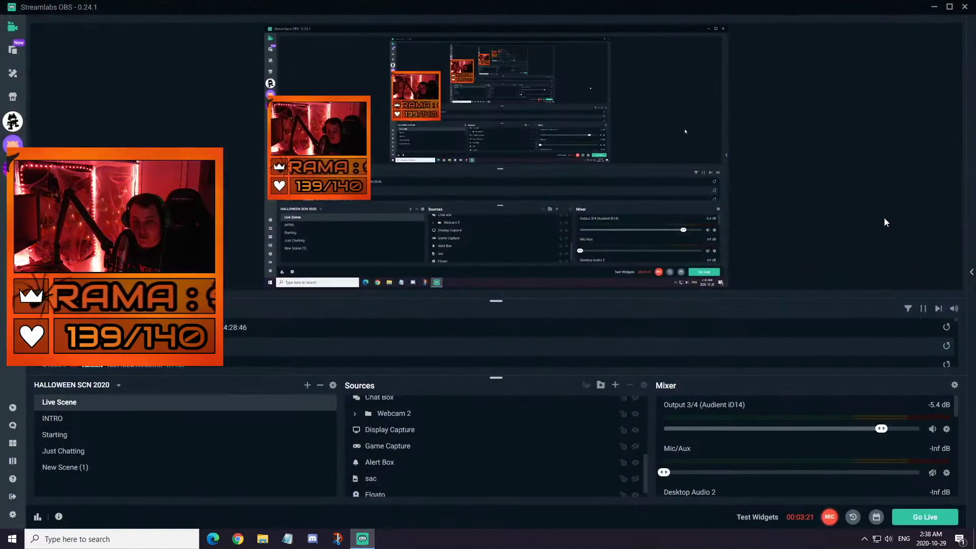
left_click(924, 516)
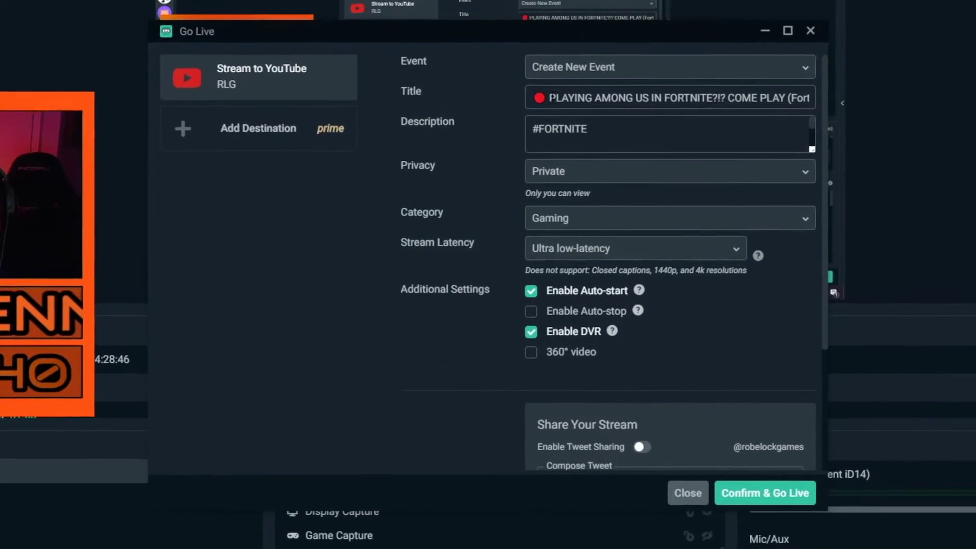
left_click_drag(530, 151, 582, 151)
left_click_drag(625, 78, 882, 65)
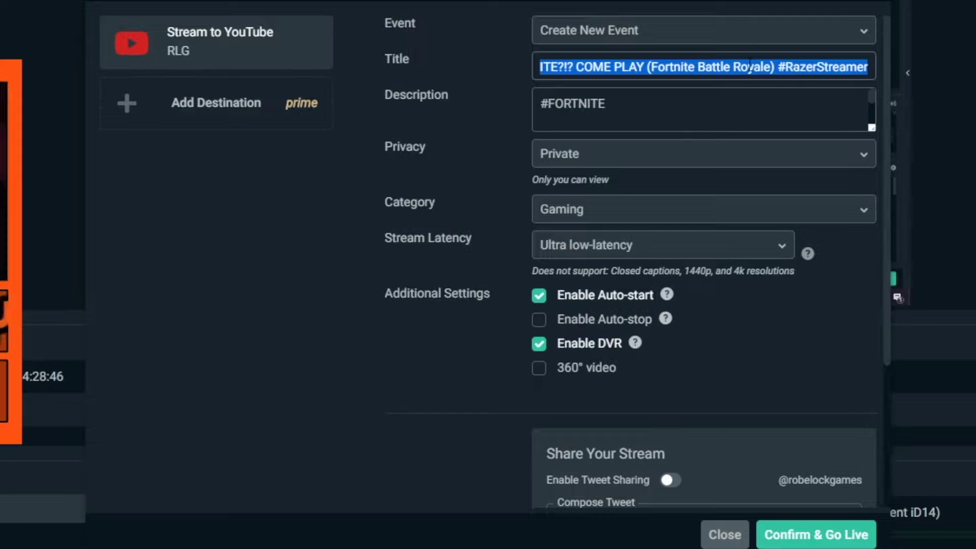
left_click(686, 78)
left_click_drag(697, 66, 525, 70)
left_click(641, 67)
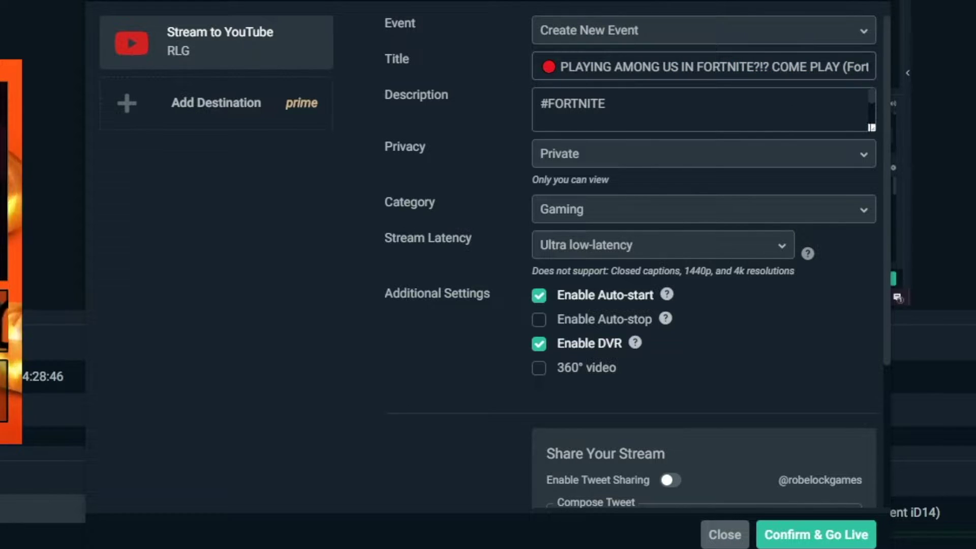
scroll(660, 115, "down", 2)
scroll(661, 115, "up", 2)
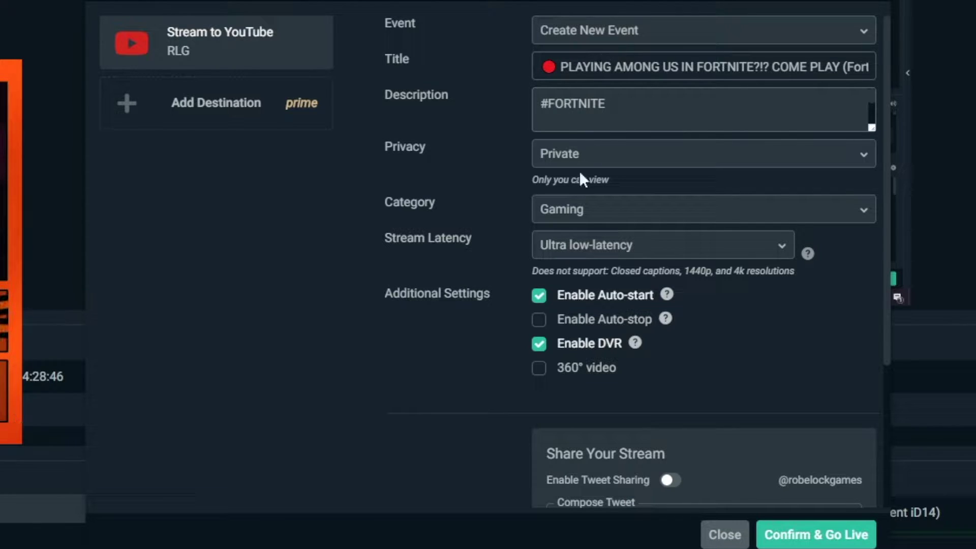
Step: Keep privacy at Private and stream latency at Ultra low-latency
left_click(596, 163)
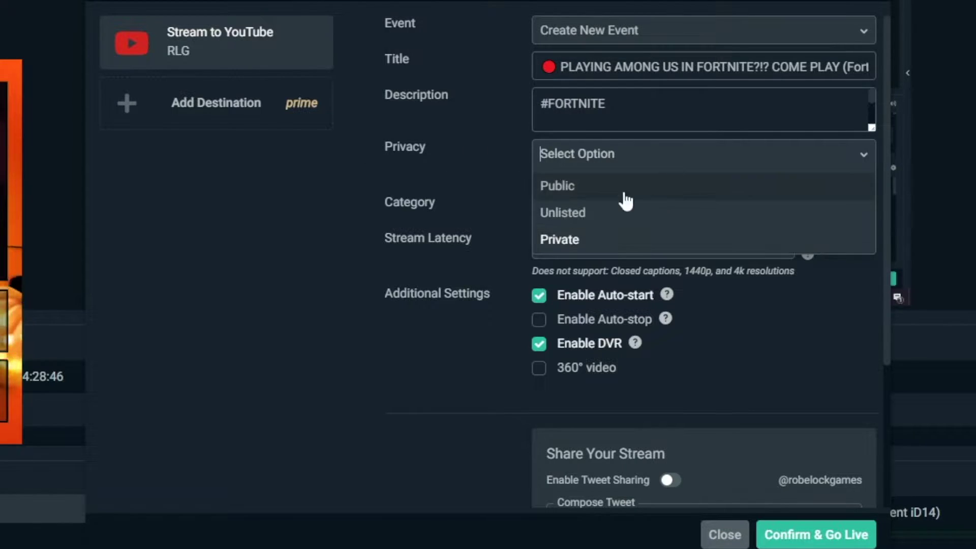
left_click(599, 238)
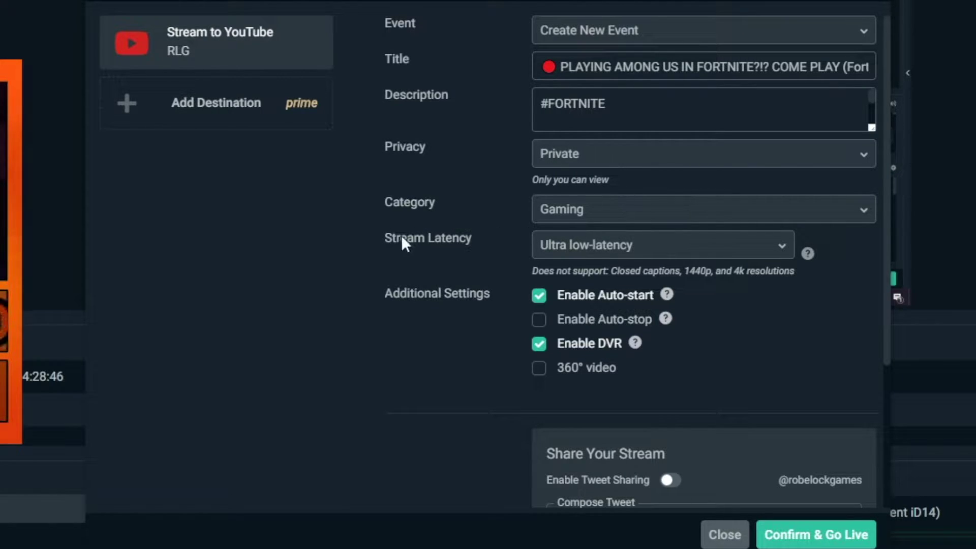
left_click(641, 245)
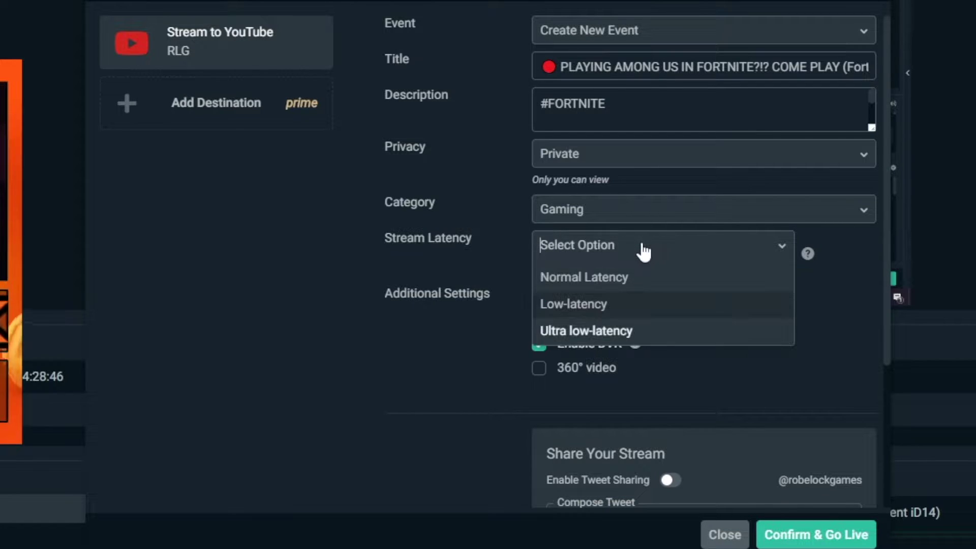
left_click(593, 329)
left_click(622, 256)
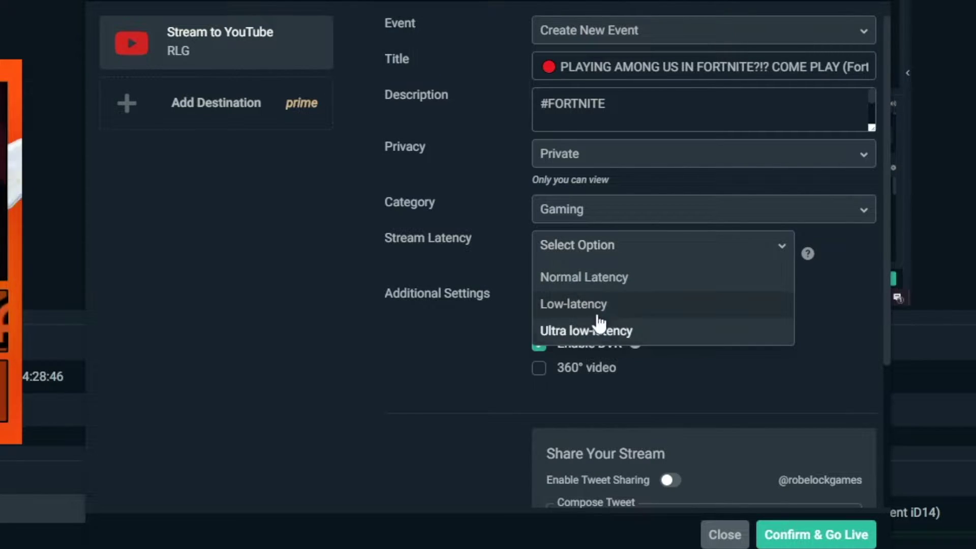
left_click(628, 333)
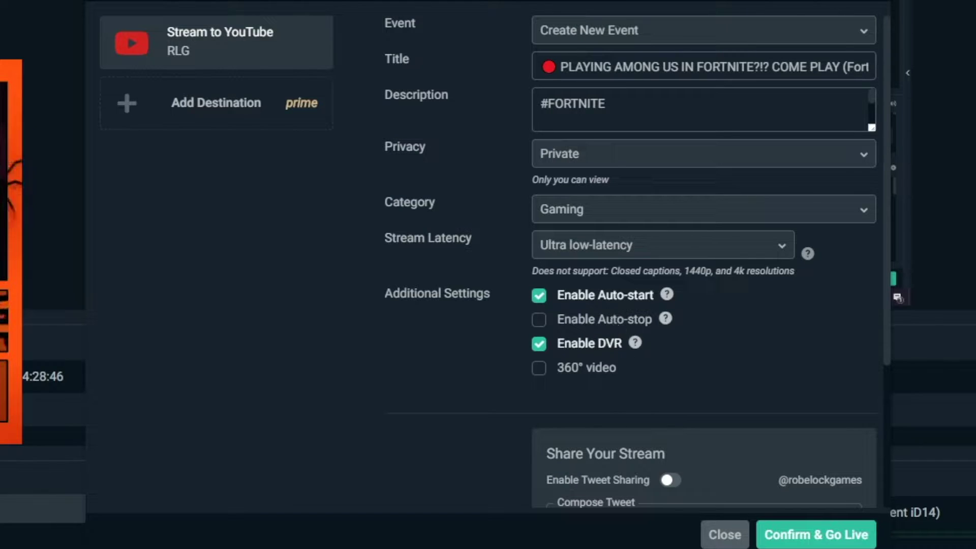
Step: Choose Create New Event in the Go Live form's Event list
mouse_move(667, 318)
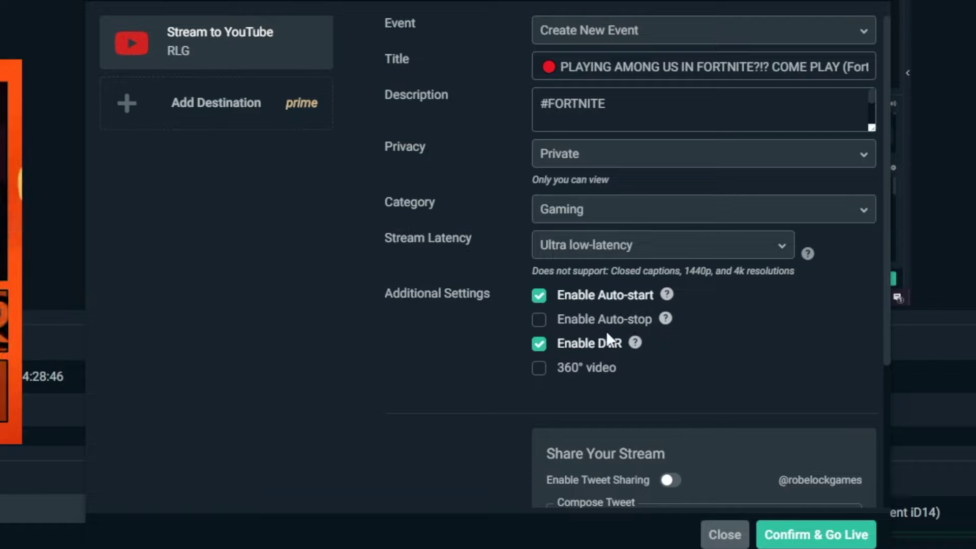
scroll(622, 393, "down", 4)
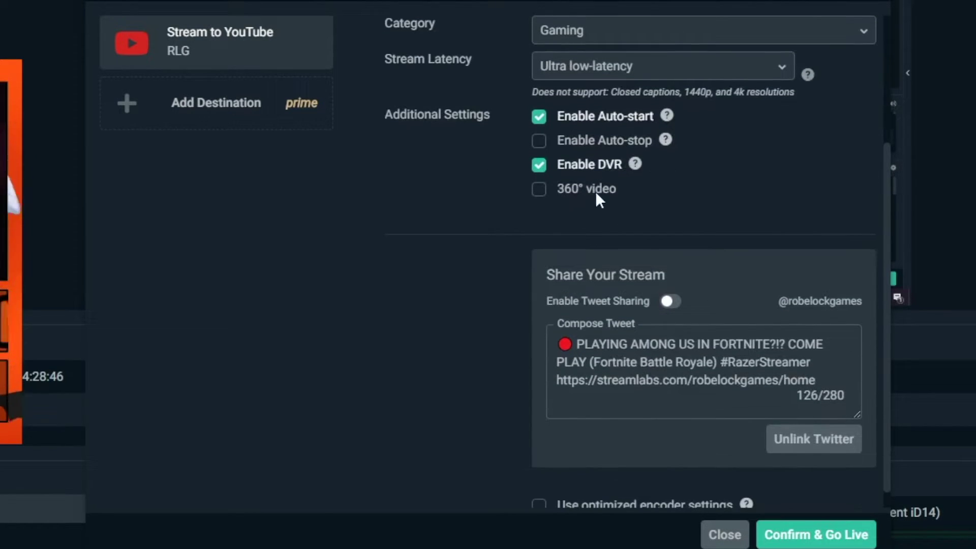
scroll(639, 273, "down", 1)
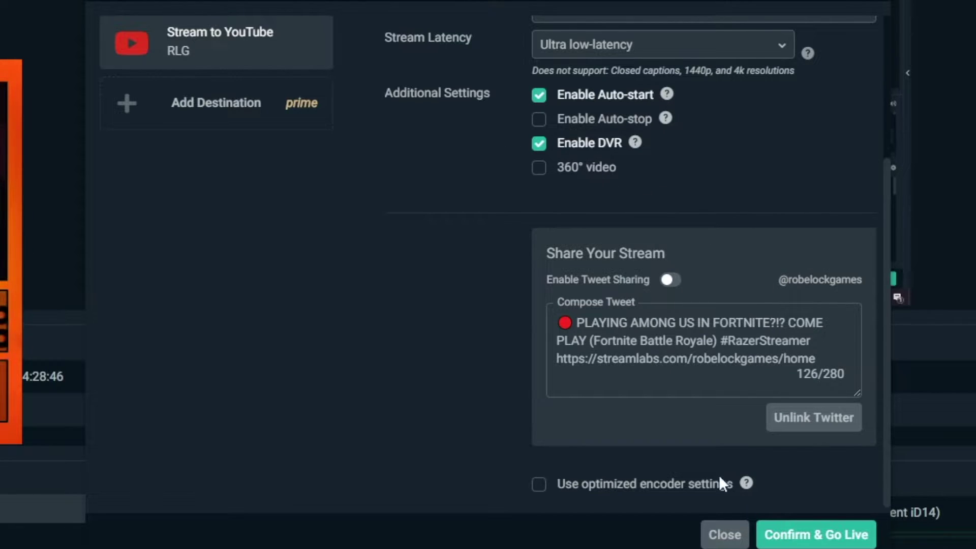
scroll(721, 483, "up", 5)
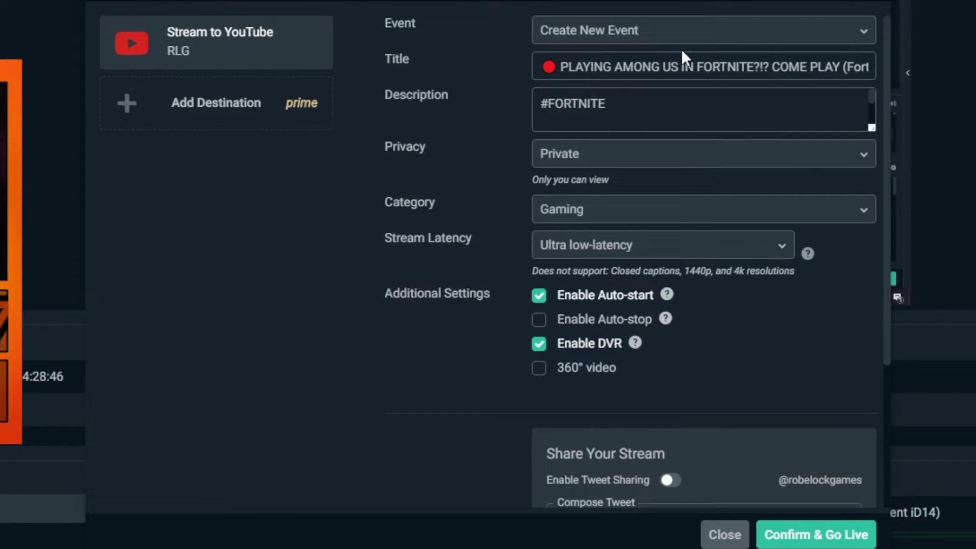
left_click(648, 35)
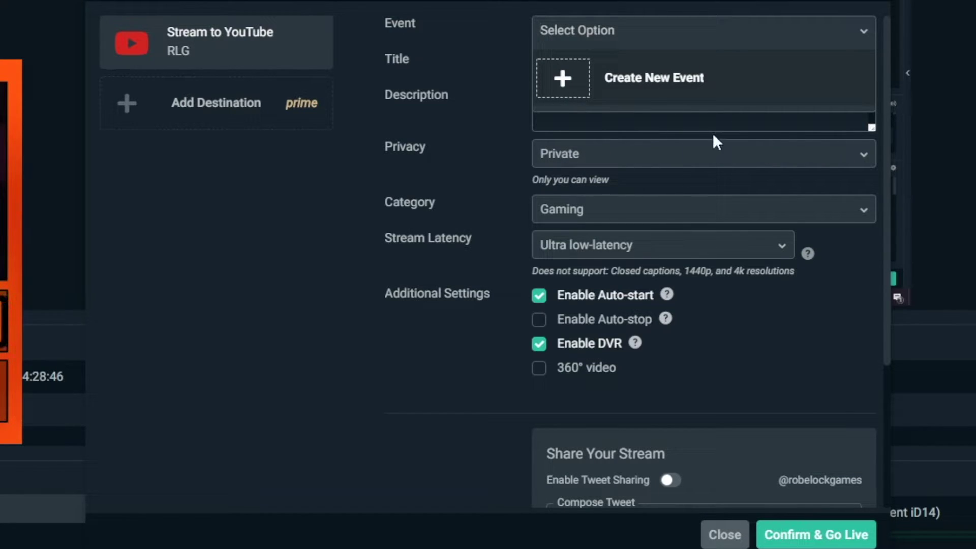
key("Return")
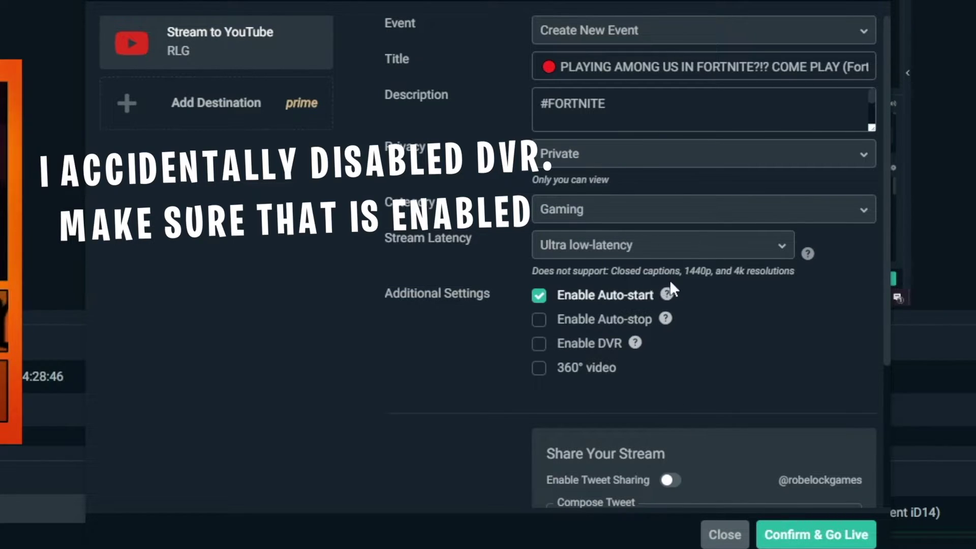
Step: Confirm the settings and start broadcasting live to YouTube
scroll(671, 284, "down", 2)
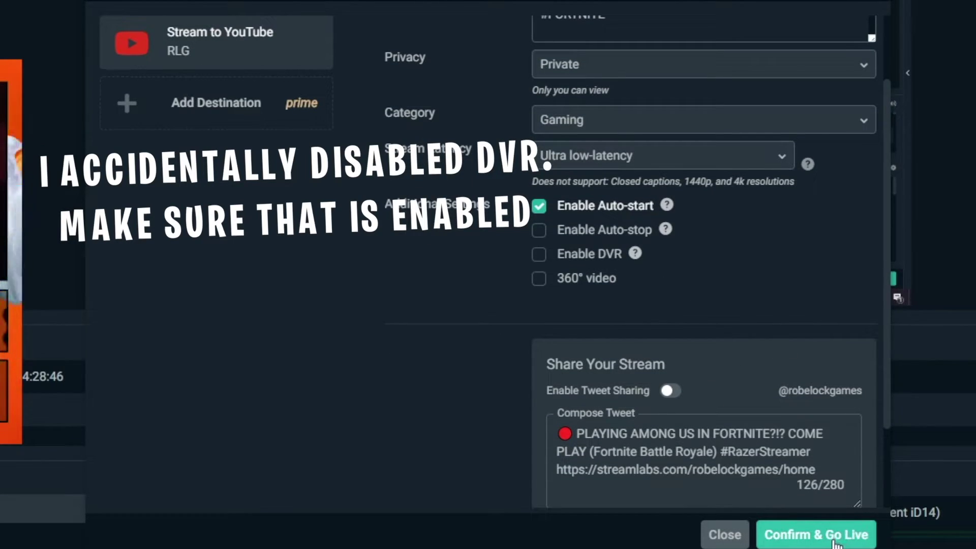
scroll(650, 200, "up", 2)
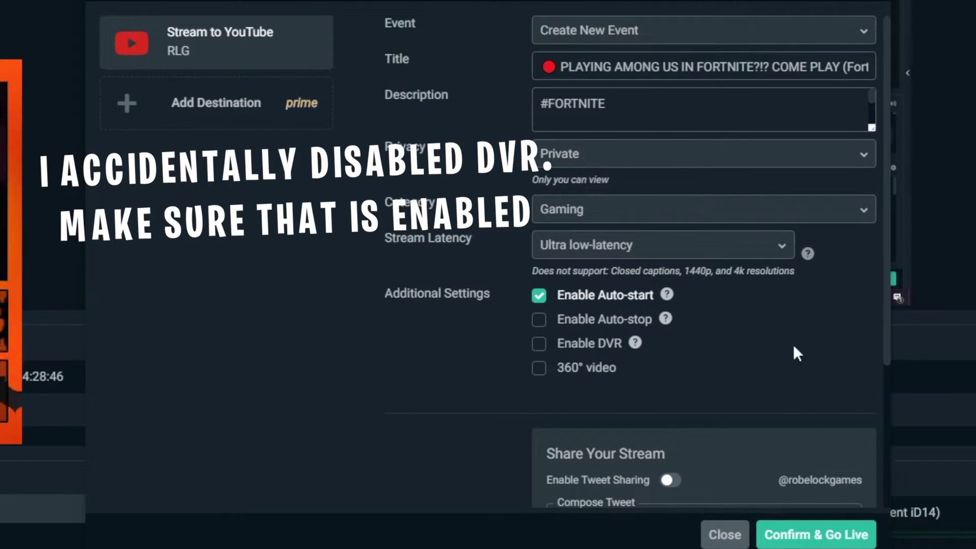
scroll(792, 344, "down", 2)
left_click(810, 529)
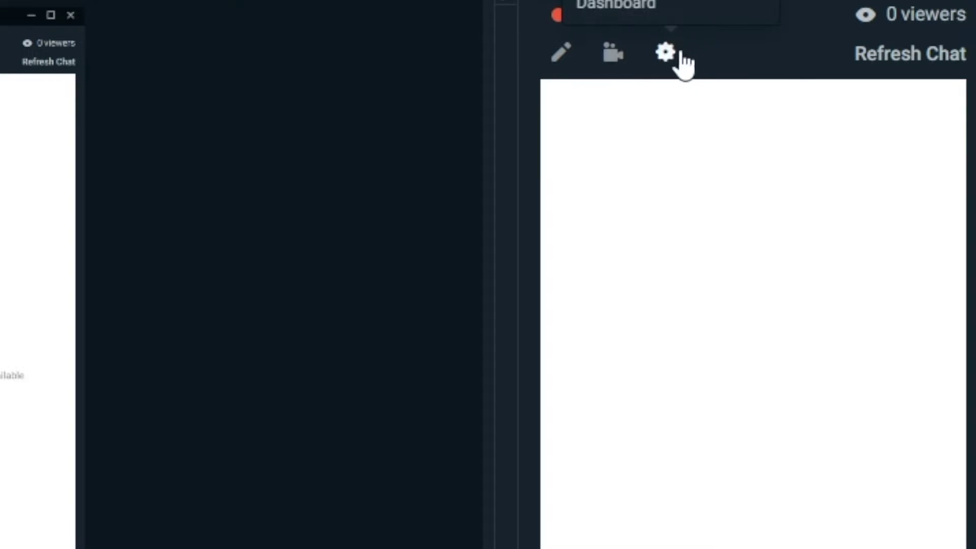
Step: Open the new stream's YouTube Studio livestreaming dashboard from the chat panel's gear menu
left_click(665, 53)
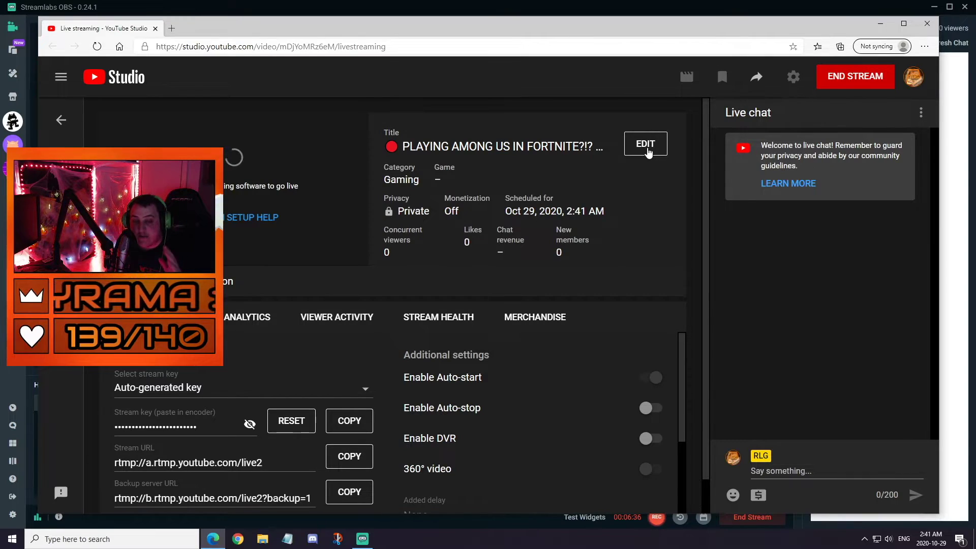
Step: Open the live stream's Edit settings dialog in YouTube Studio
left_click(645, 144)
left_click(724, 466)
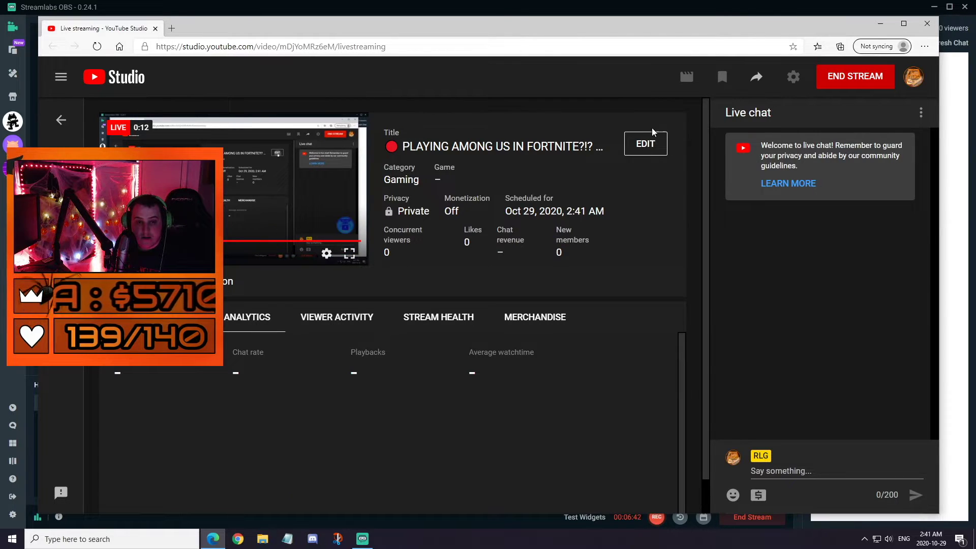
left_click(651, 147)
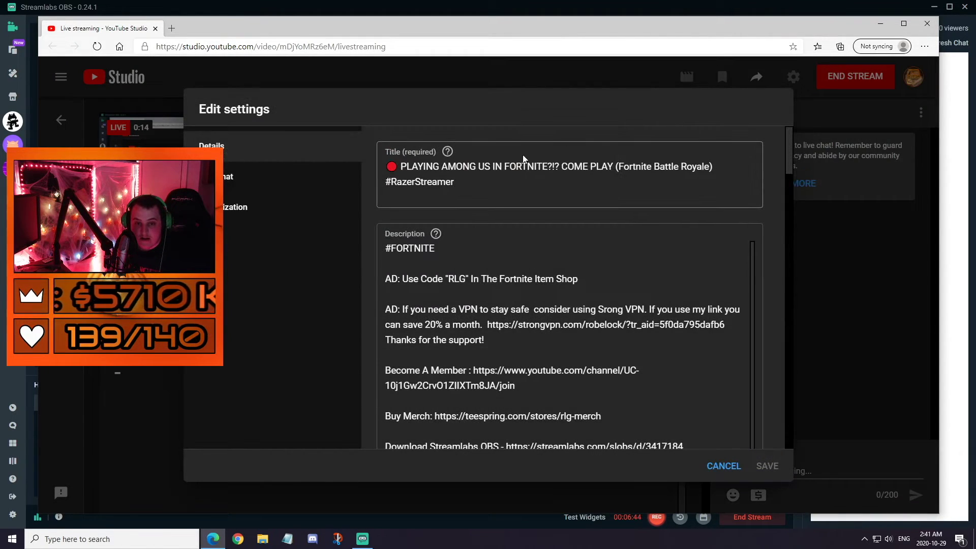
left_click_drag(491, 182, 382, 162)
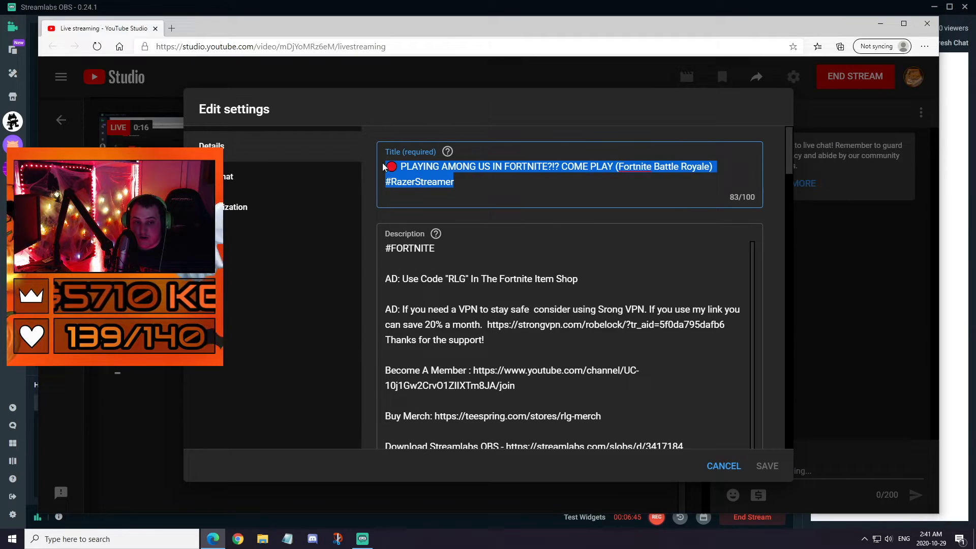
Step: Turn monetization On with all ad types enabled, then return to the Details section
left_click(246, 208)
left_click(447, 170)
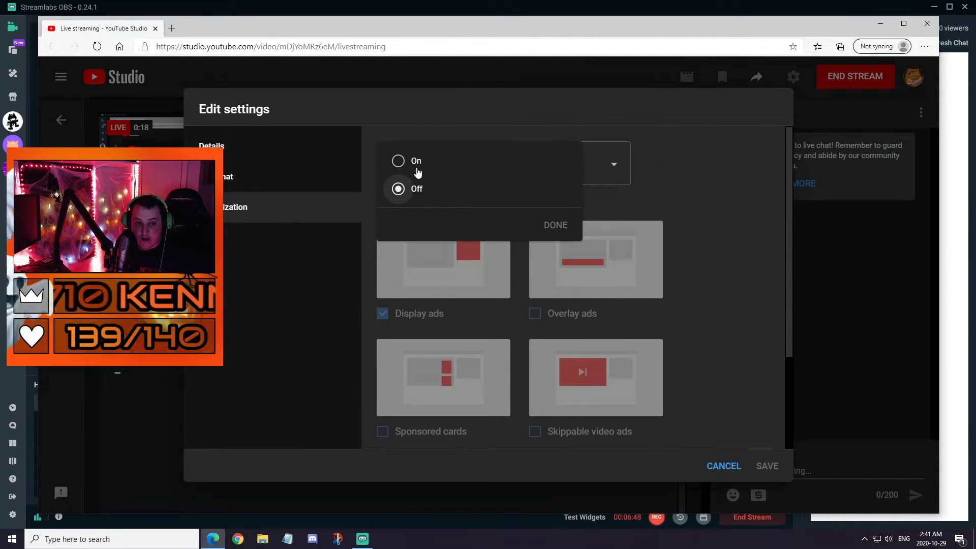
left_click(555, 225)
left_click(548, 314)
scroll(559, 313, "down", 2)
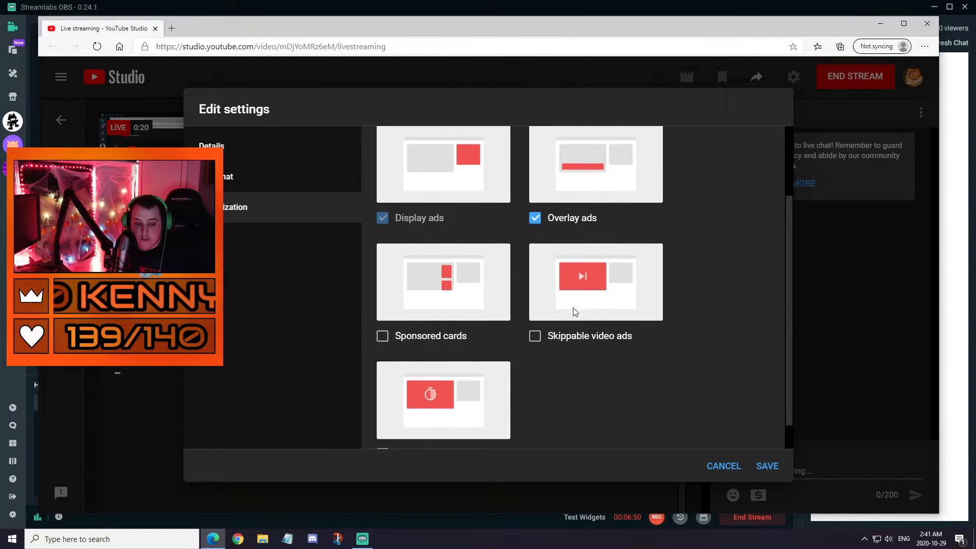
left_click(534, 336)
left_click(382, 335)
scroll(442, 348, "down", 1)
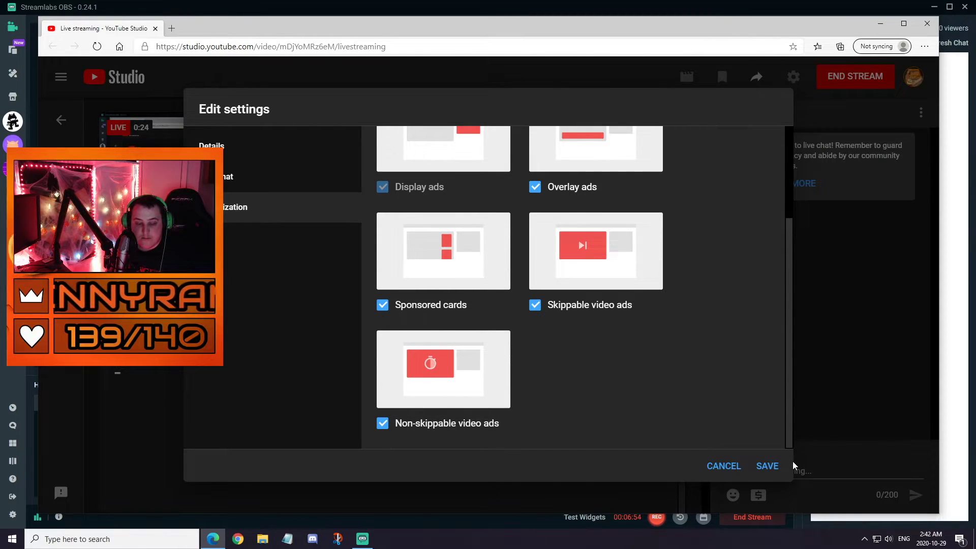
left_click(238, 159)
scroll(564, 287, "down", 10)
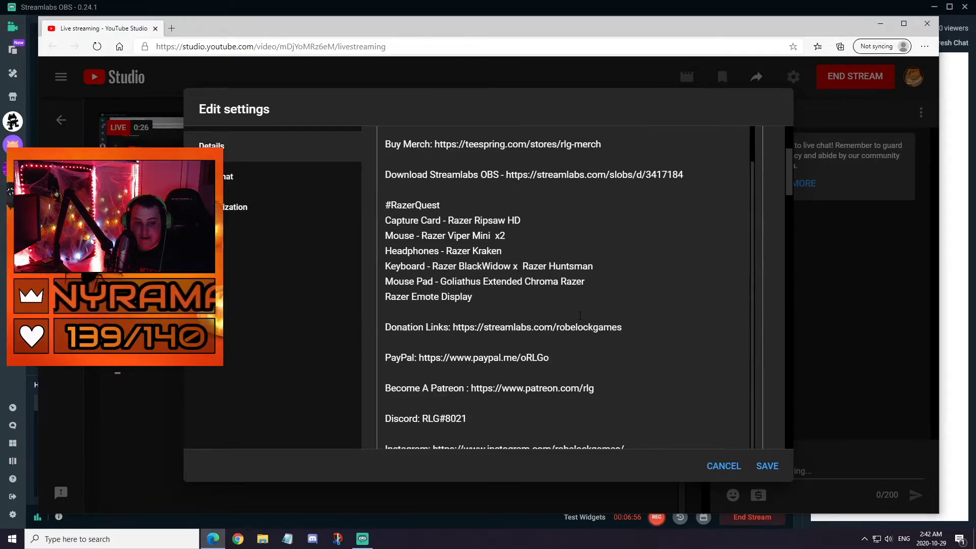
scroll(569, 288, "down", 10)
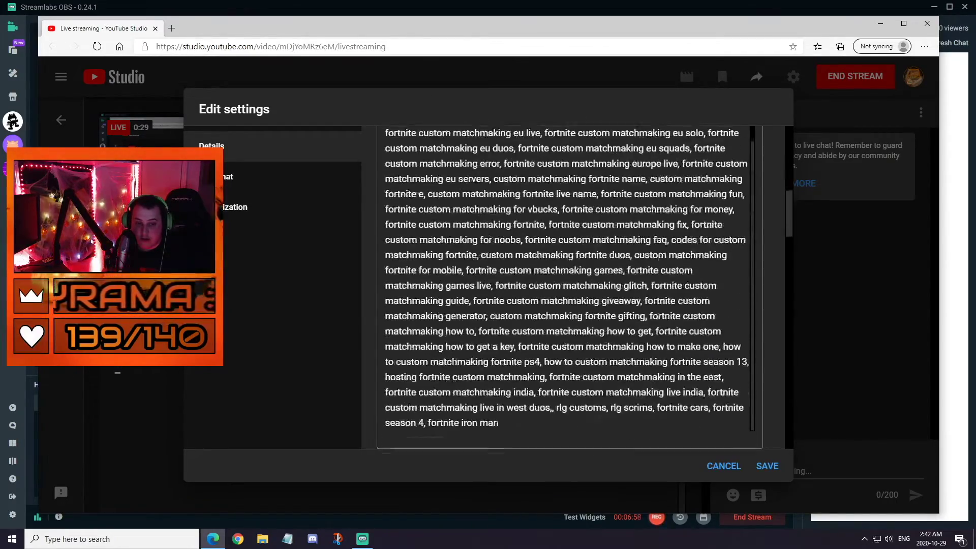
Step: Set the stream's game title to Fortnite
scroll(488, 249, "down", 1)
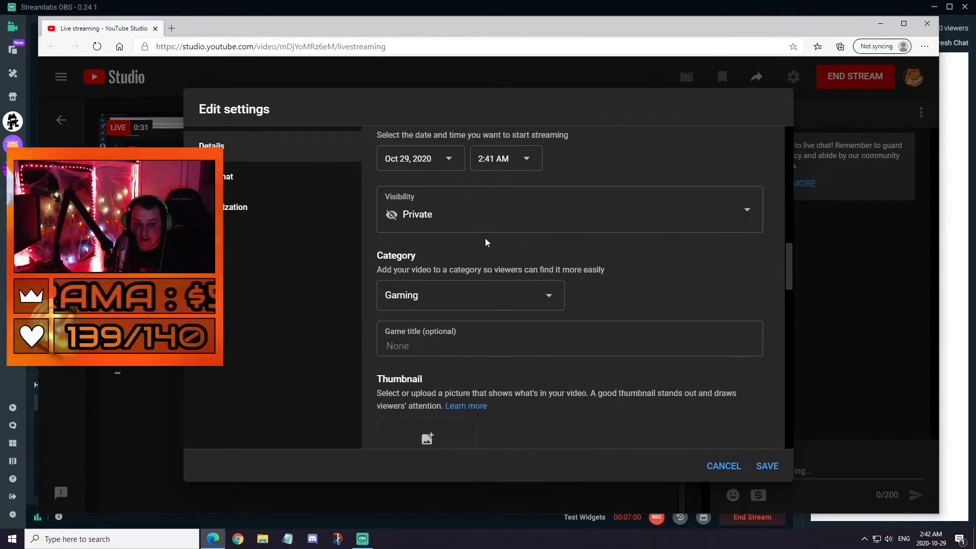
scroll(506, 270, "down", 2)
left_click(431, 238)
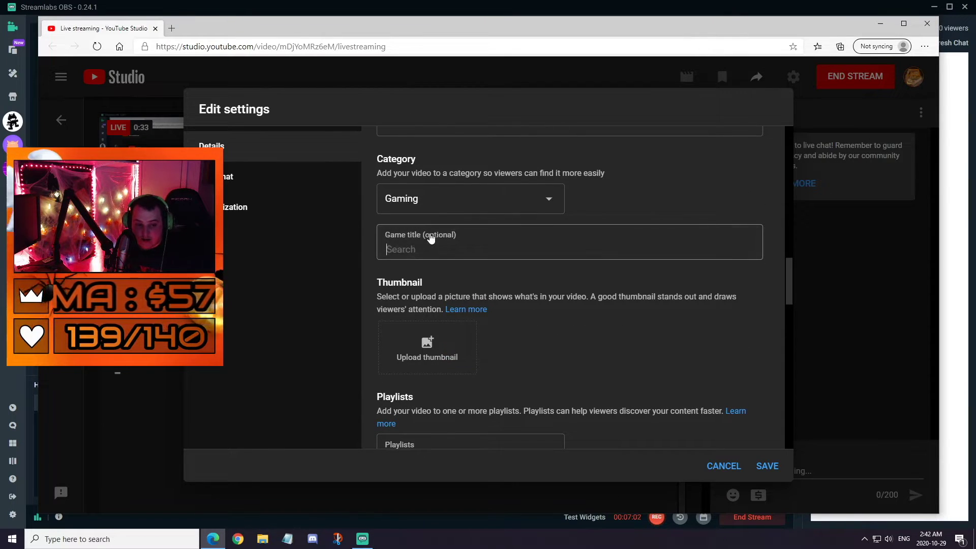
type("fortnite")
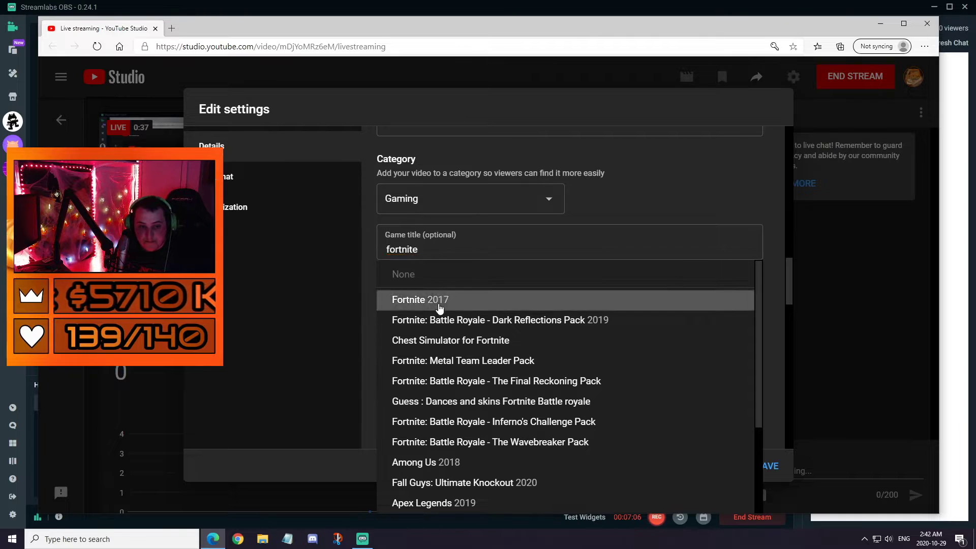
left_click(486, 301)
Step: Upload the Among Us screenshot as the stream's custom thumbnail
scroll(487, 285, "down", 2)
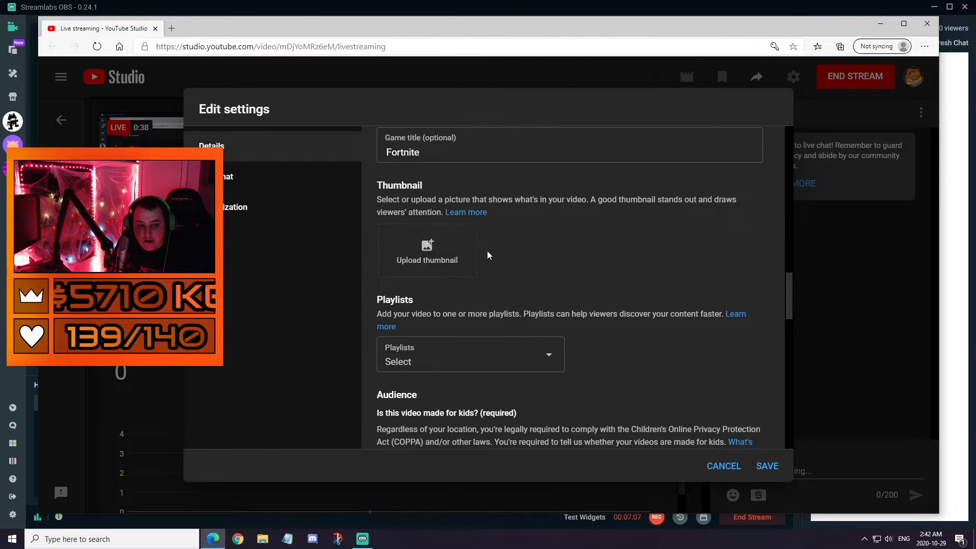
left_click(433, 250)
left_click(251, 149)
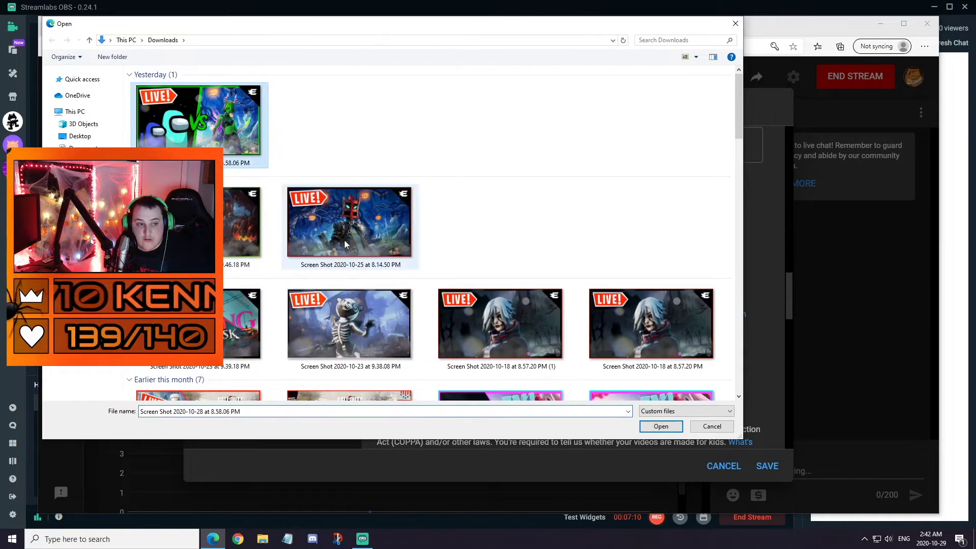
left_click(660, 426)
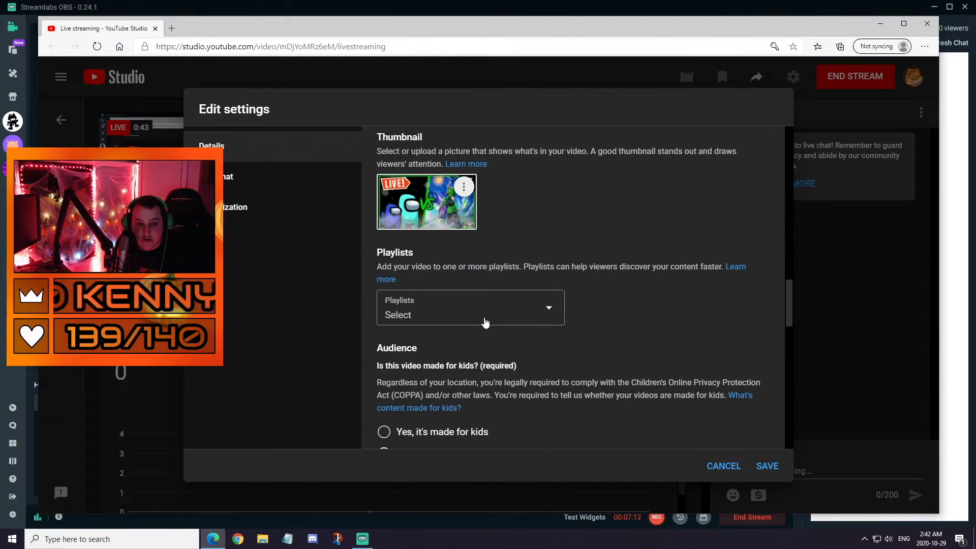
Step: Leave playlists and tags unchanged and save the edited stream settings
left_click(485, 322)
left_click(632, 297)
scroll(605, 359, "down", 3)
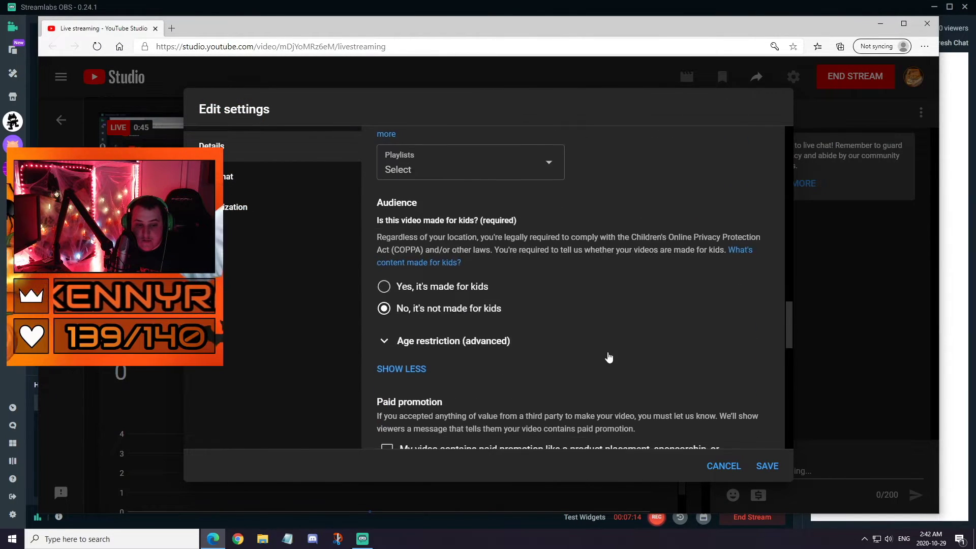
scroll(608, 358, "down", 5)
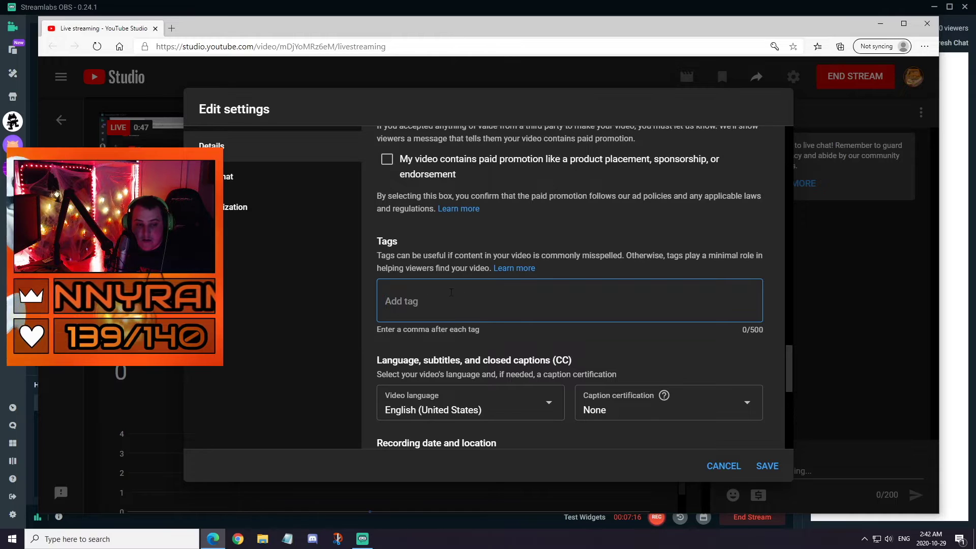
left_click(451, 292)
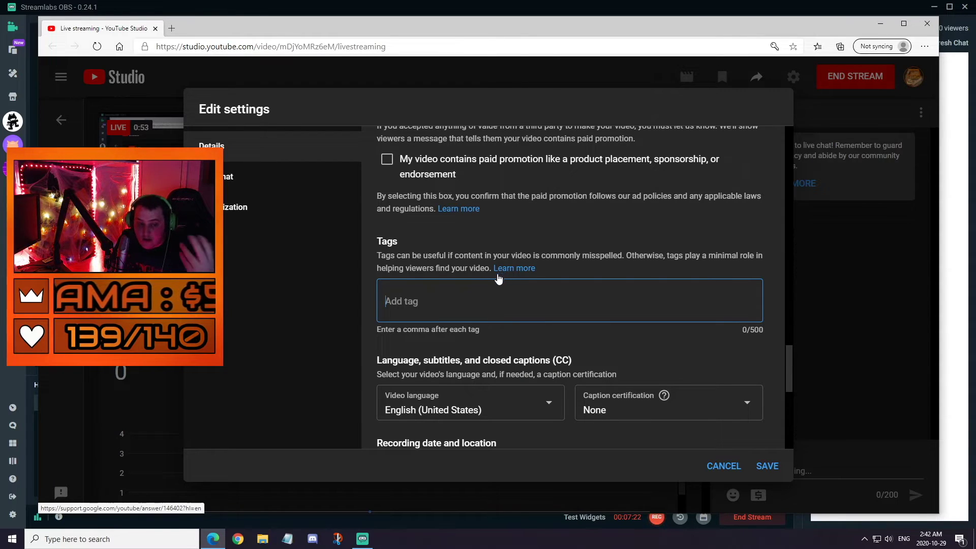
scroll(498, 338, "down", 5)
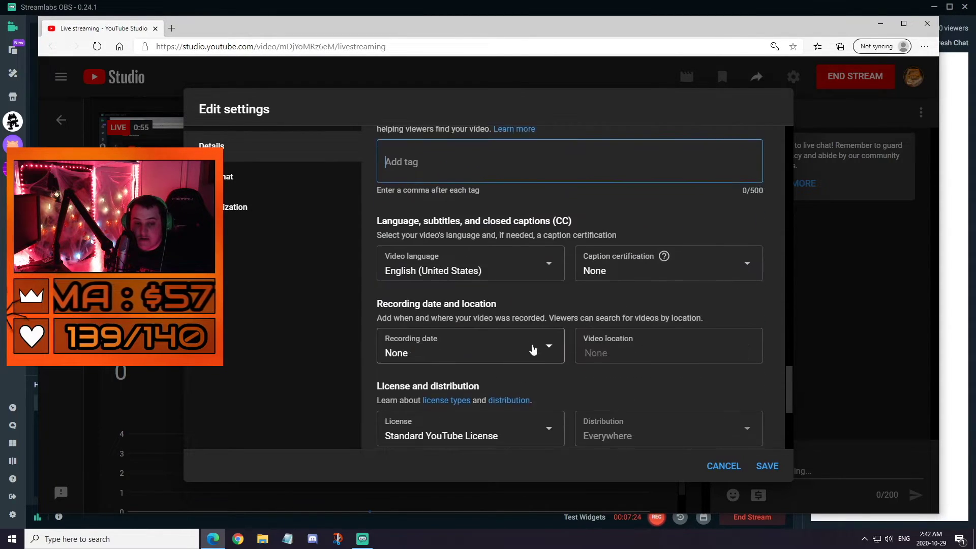
scroll(638, 407, "up", 9)
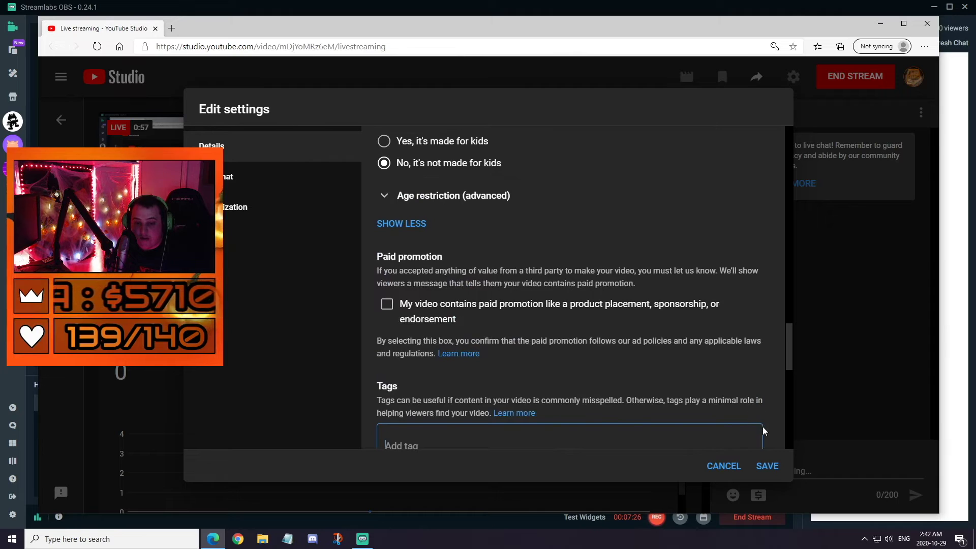
left_click(773, 472)
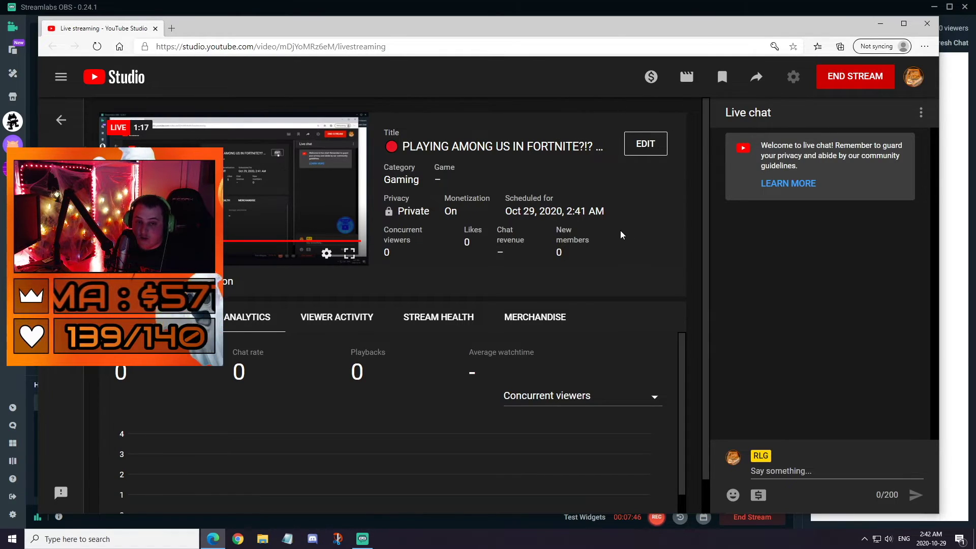
Step: Show the dashboard's stream settings: Ultra low-latency, with DVR, captions and 360° video off
left_click(152, 317)
scroll(240, 418, "down", 5)
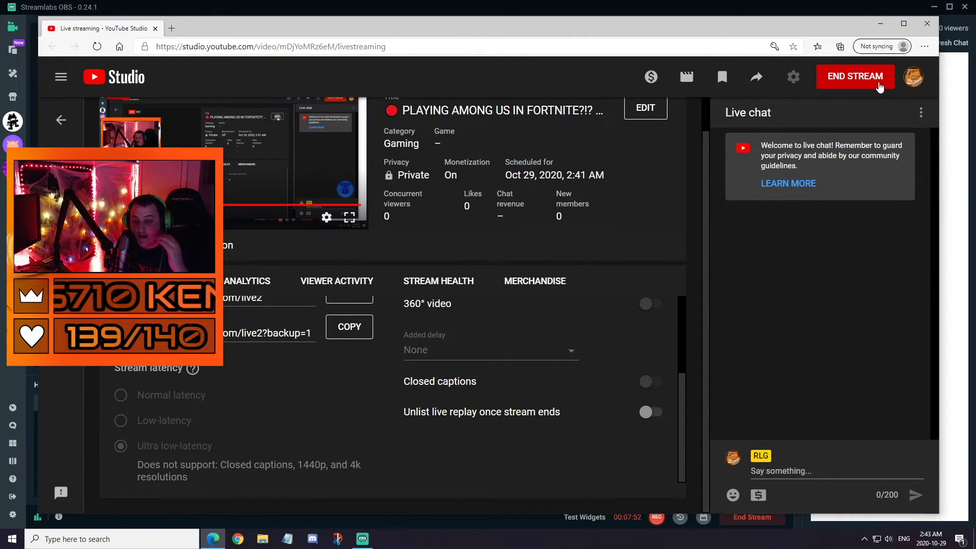
left_click(888, 4)
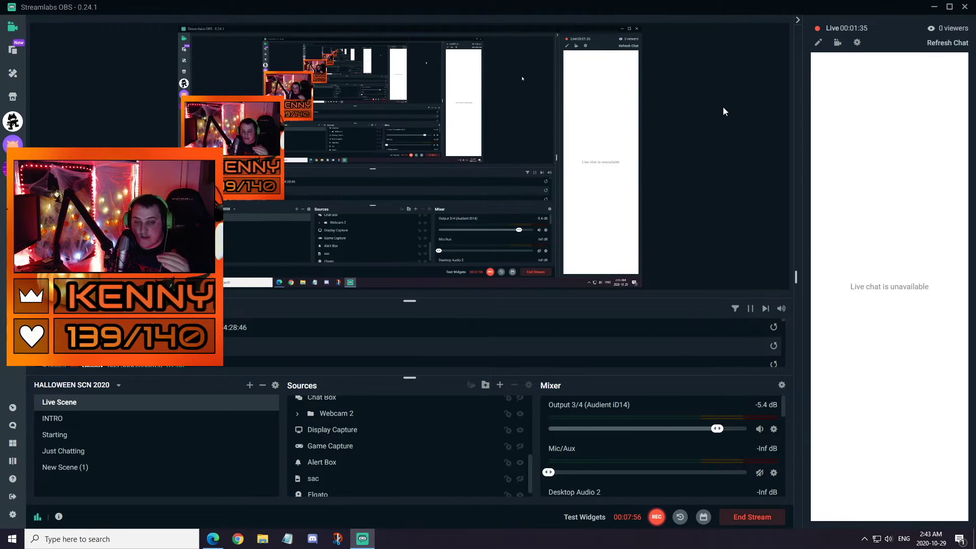
key("alt+Tab")
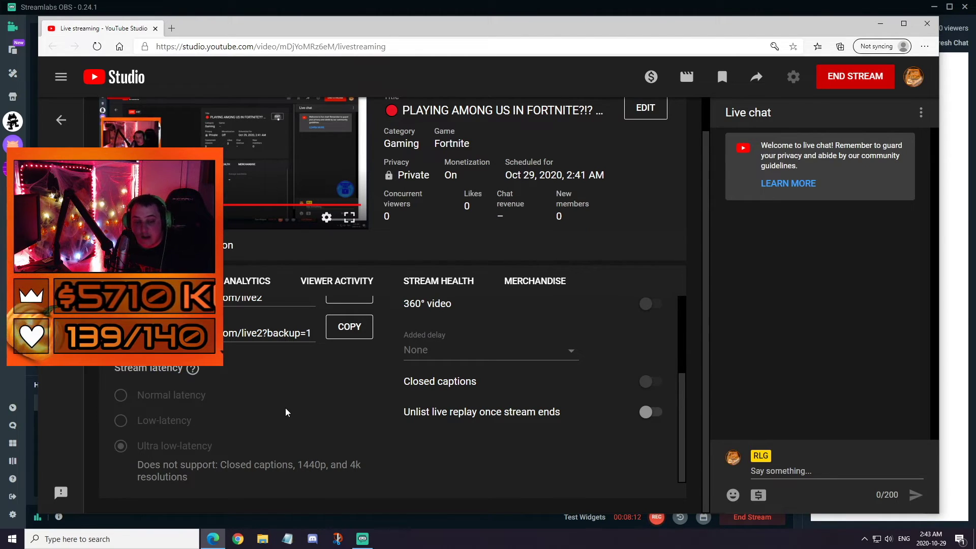
scroll(312, 444, "up", 4)
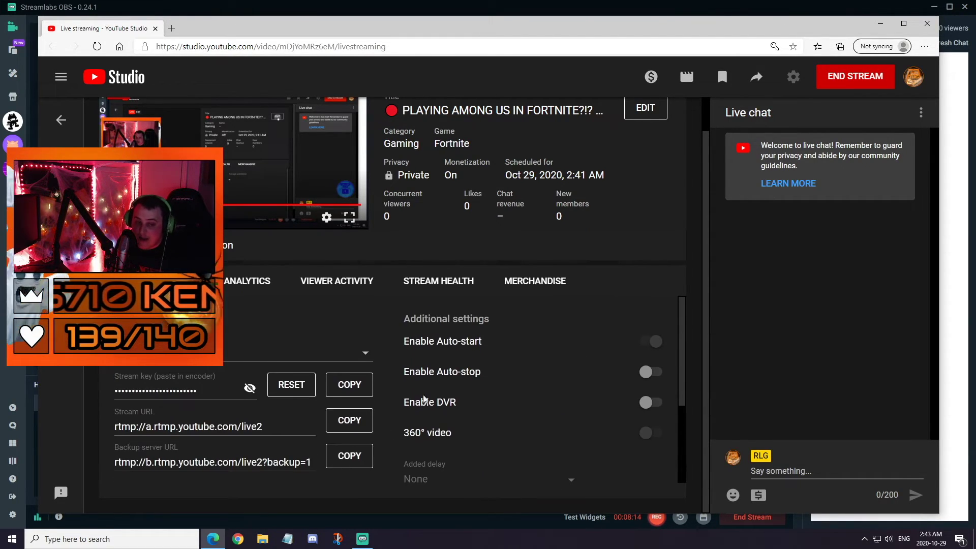